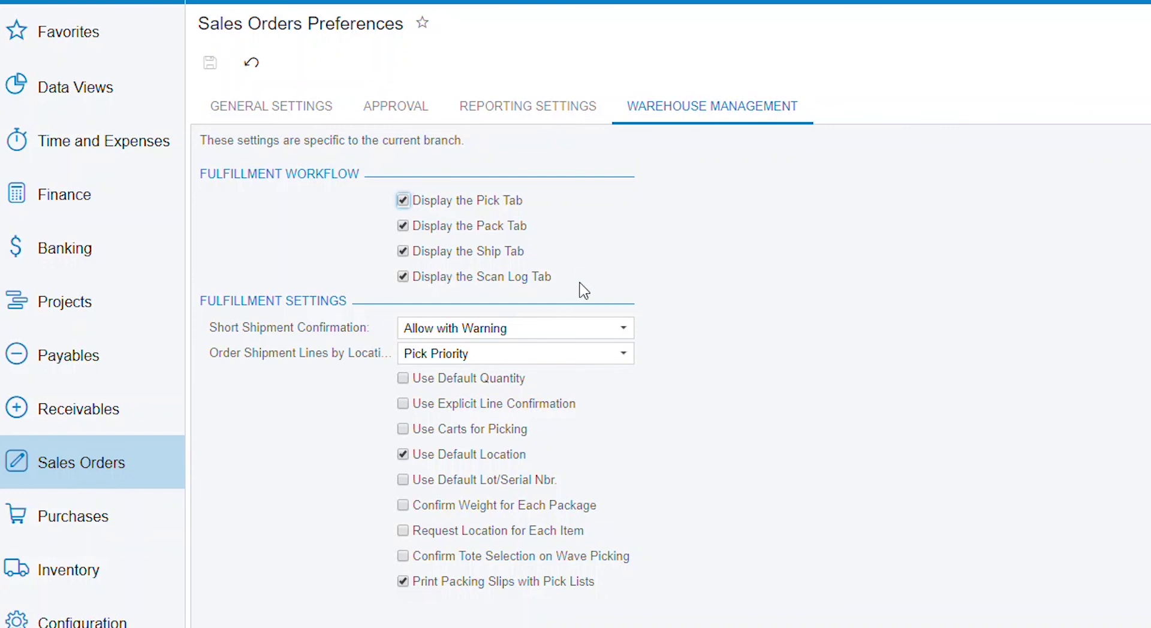
# Keep Order Shipment Lines by Location set to Pick Priority in warehouse preferences
pyautogui.click(625, 360)
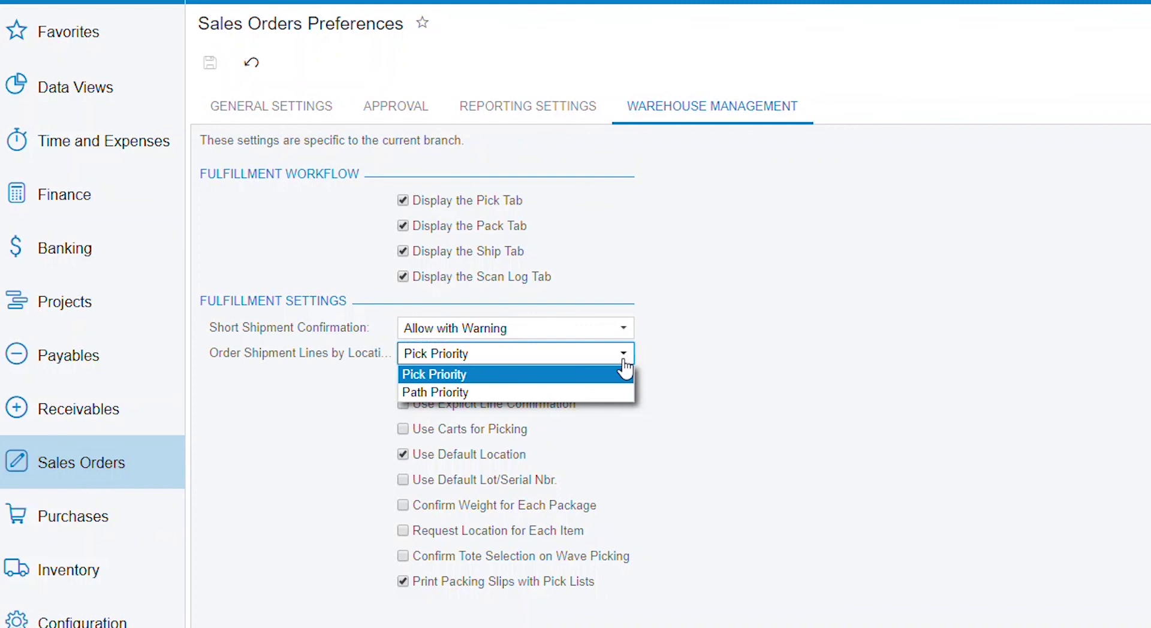
pyautogui.click(624, 361)
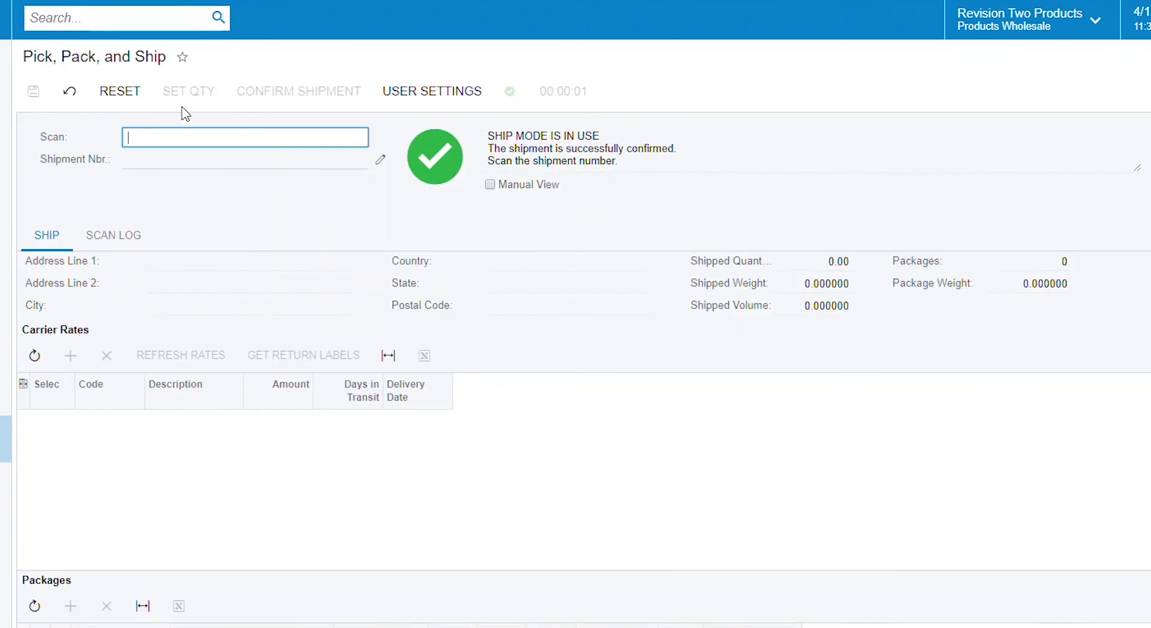
# In pick mode, pick one Acer laptop (barcode 1111) on shipment 002860, then enter pack mode
pyautogui.write('@pick')
pyautogui.press('Return')
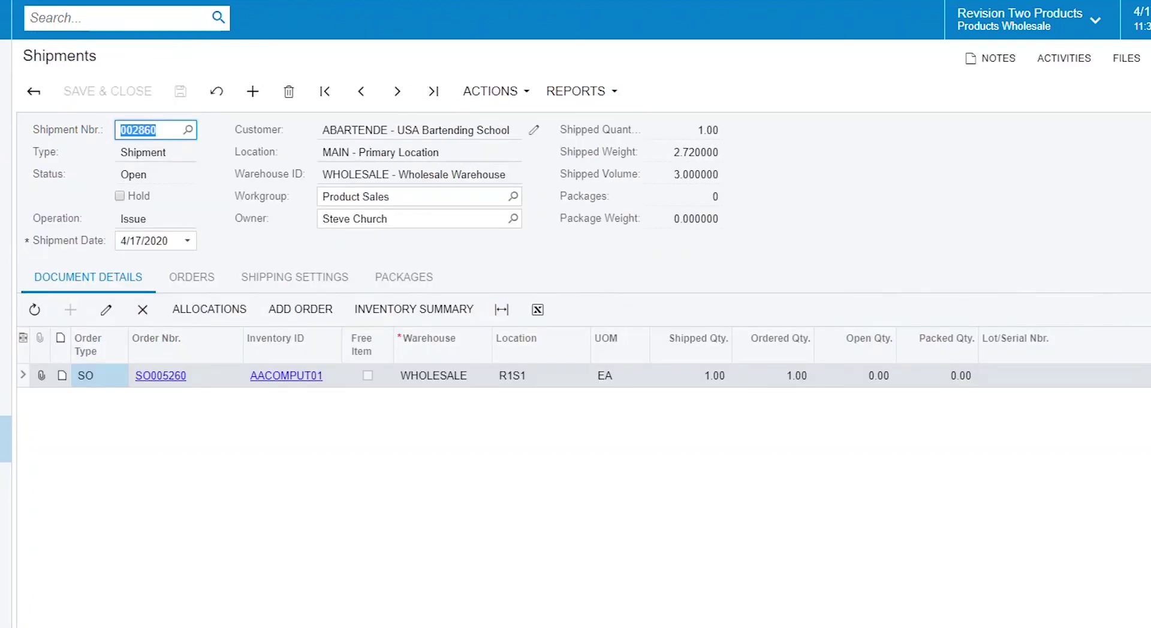
pyautogui.write('002')
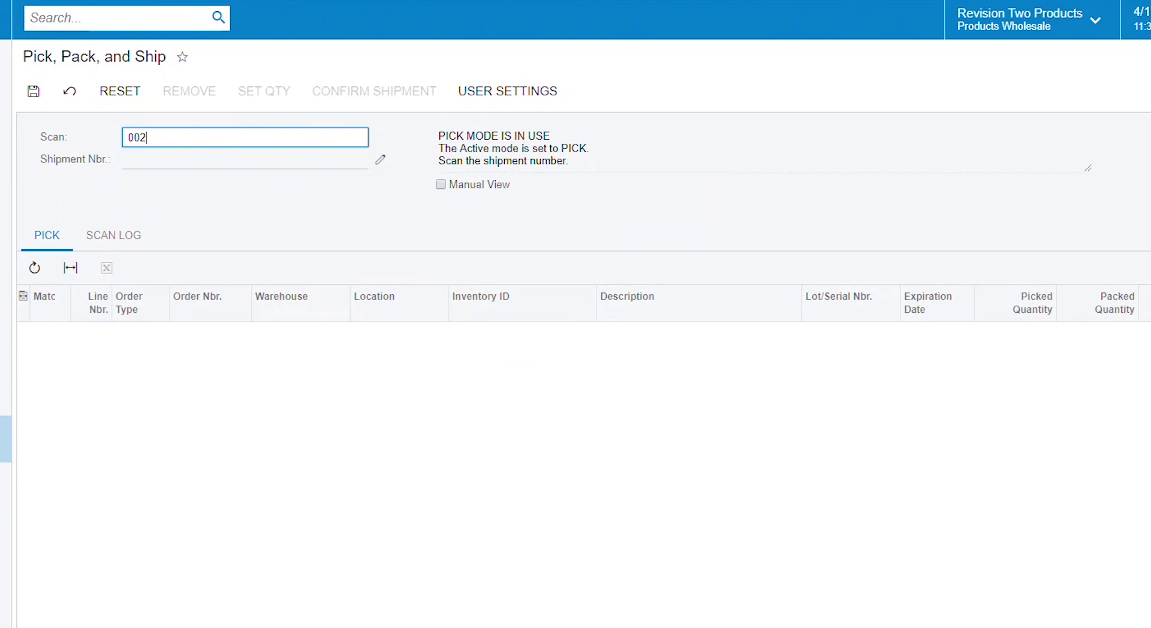
pyautogui.write('860')
pyautogui.press('Return')
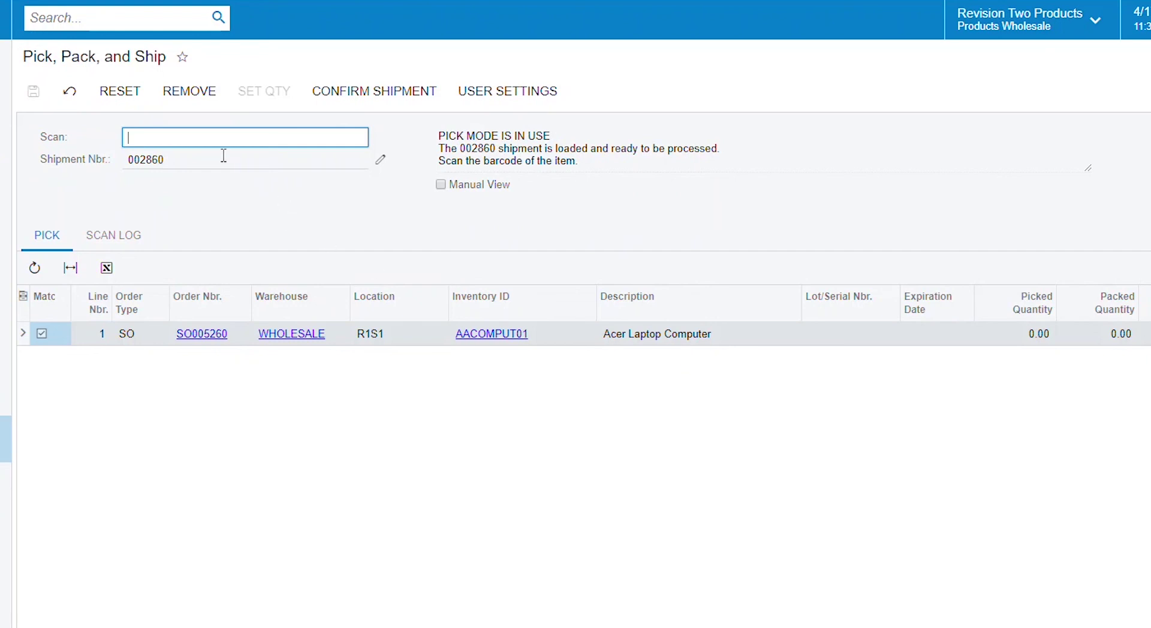
pyautogui.write('111')
pyautogui.write('1')
pyautogui.press('Return')
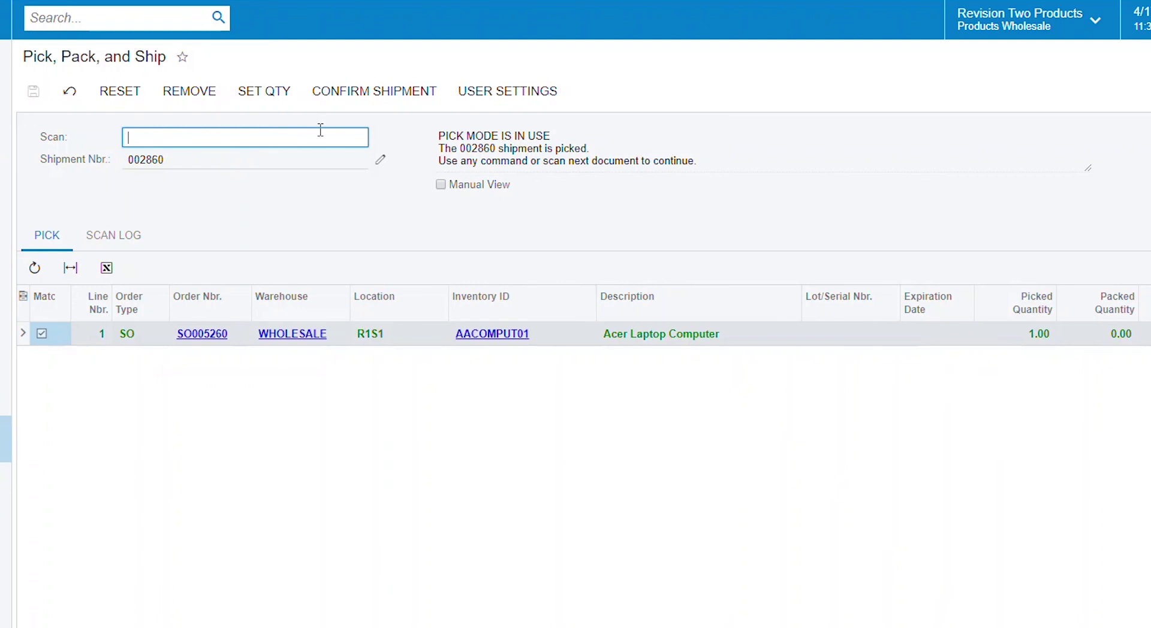
pyautogui.write('@pack')
pyautogui.press('Return')
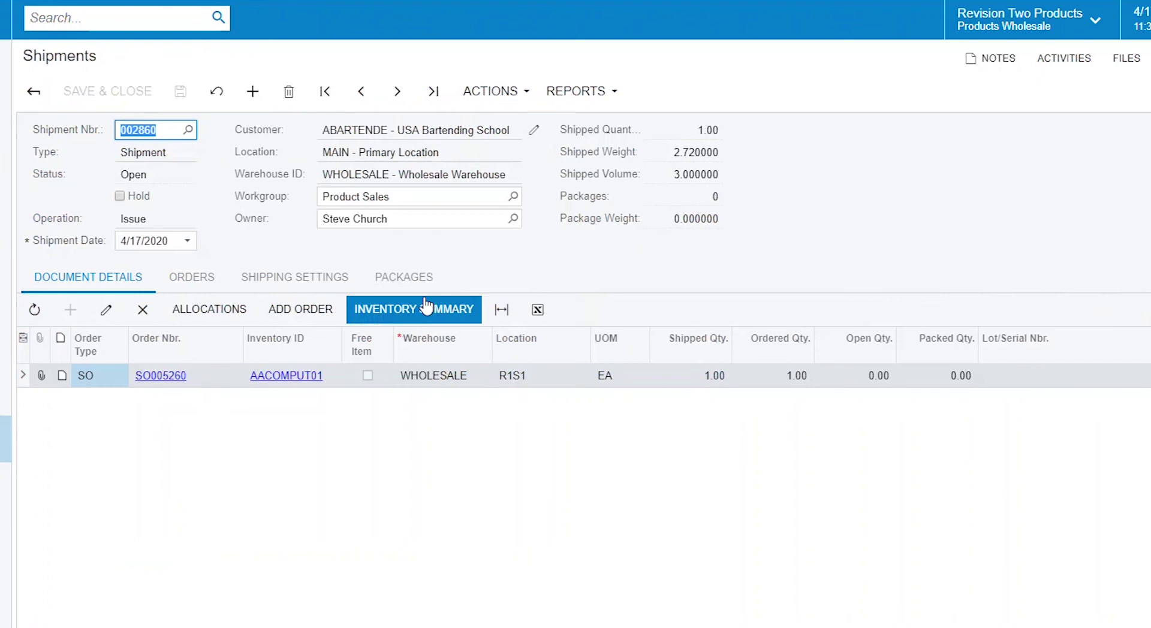
# Pack the Acer laptop into a MEDIUM box on shipment 002860, then enter ship mode
pyautogui.click(419, 281)
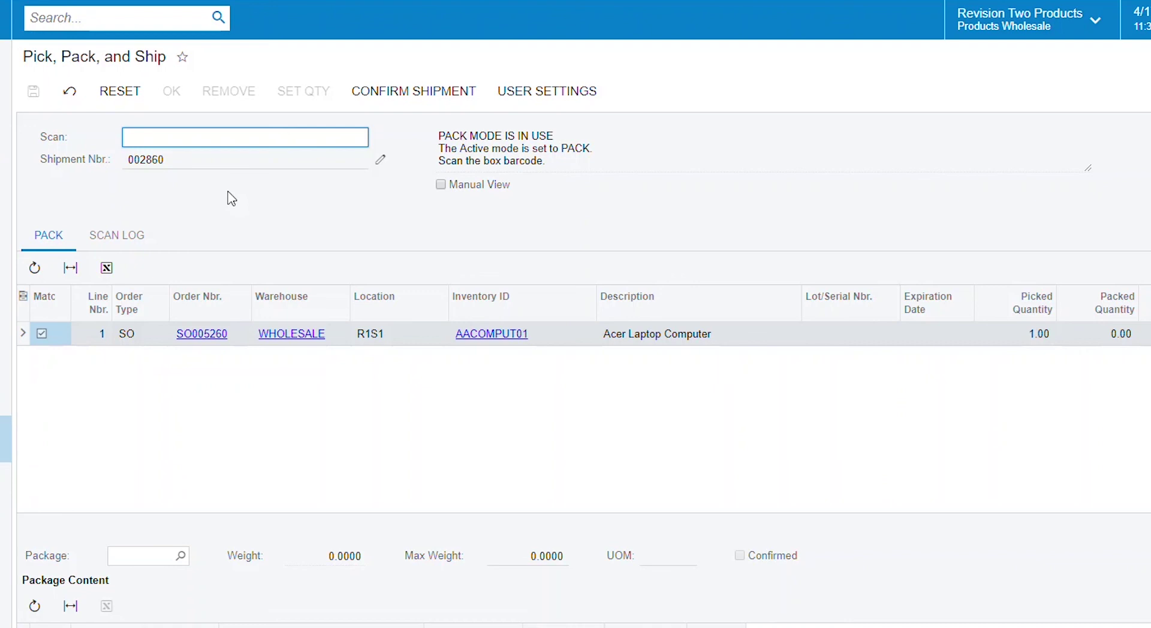
pyautogui.write('mediu')
pyautogui.write('m')
pyautogui.press('Return')
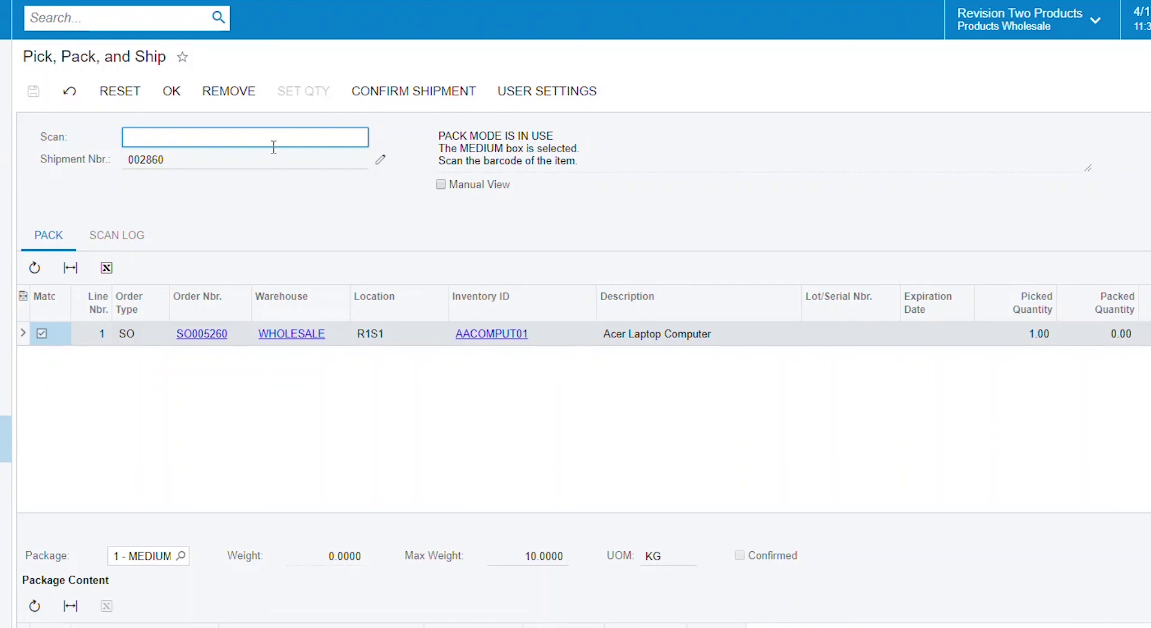
pyautogui.write('ACER')
pyautogui.press('Return')
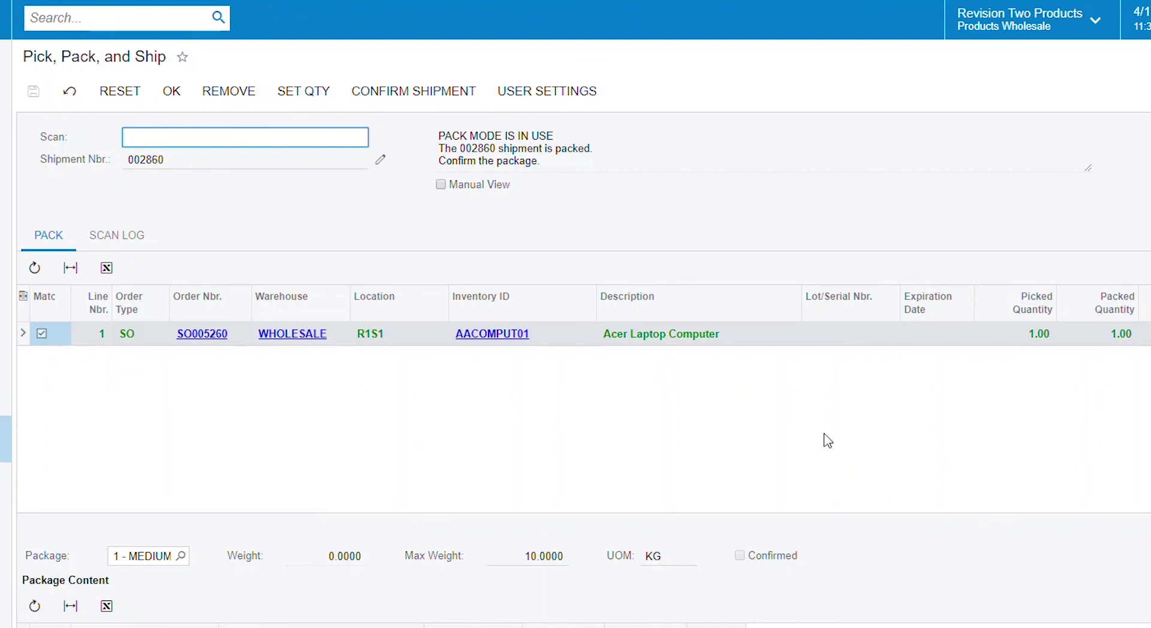
pyautogui.write('@ship')
pyautogui.press('Return')
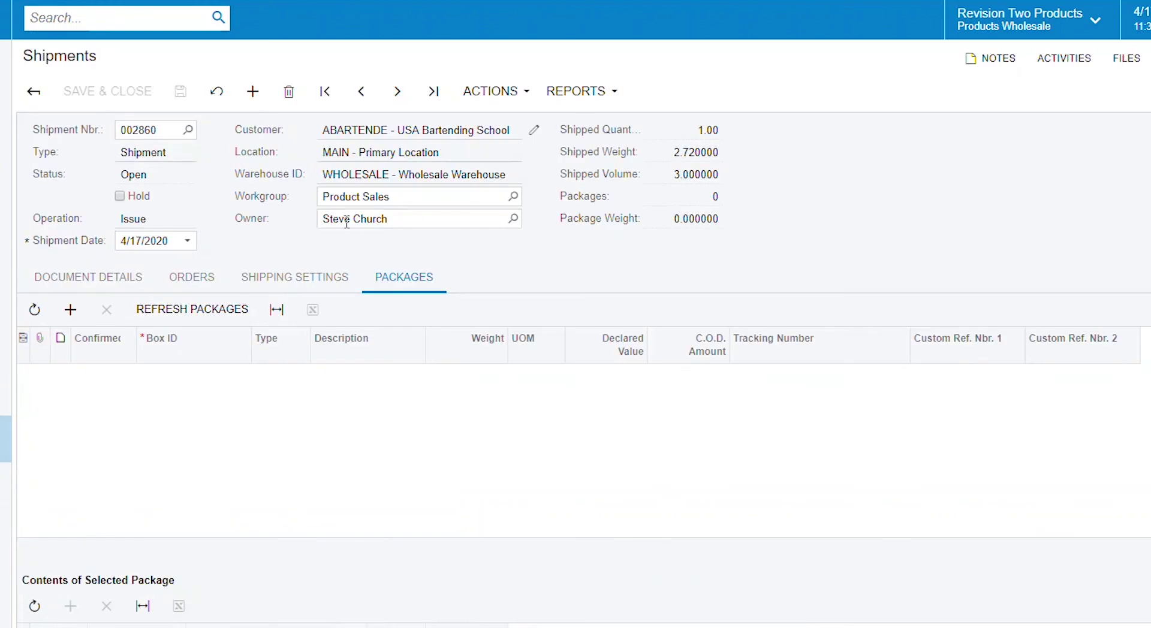
# Refresh Rates under Shipping Settings and review the Carrier Rates grid showing all 0.00
pyautogui.click(323, 282)
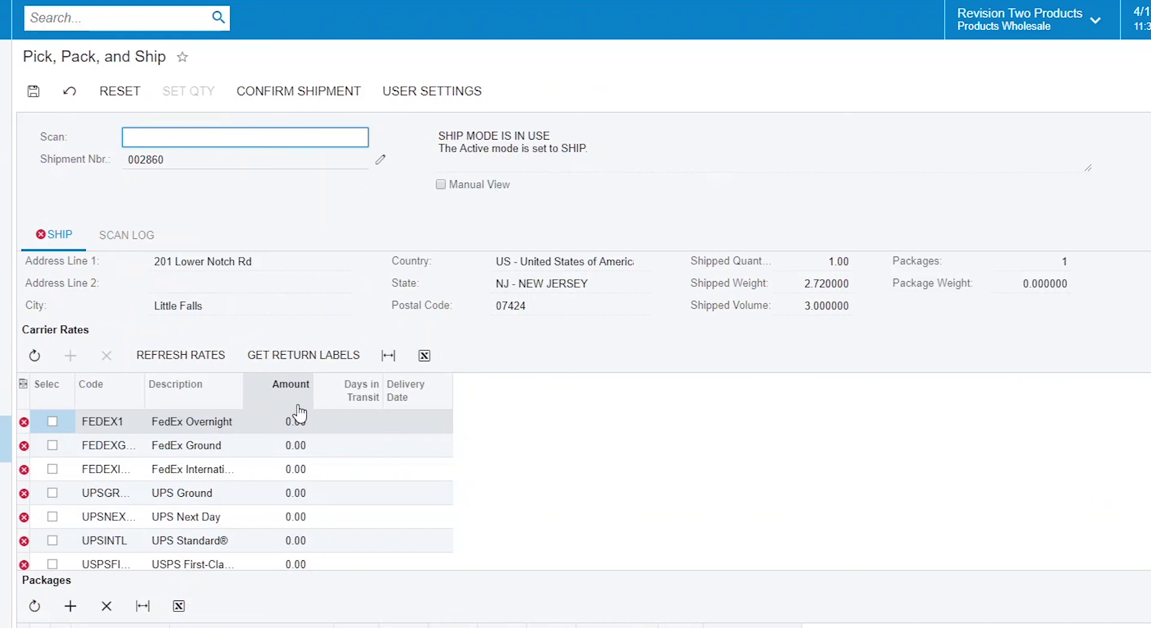
pyautogui.click(217, 367)
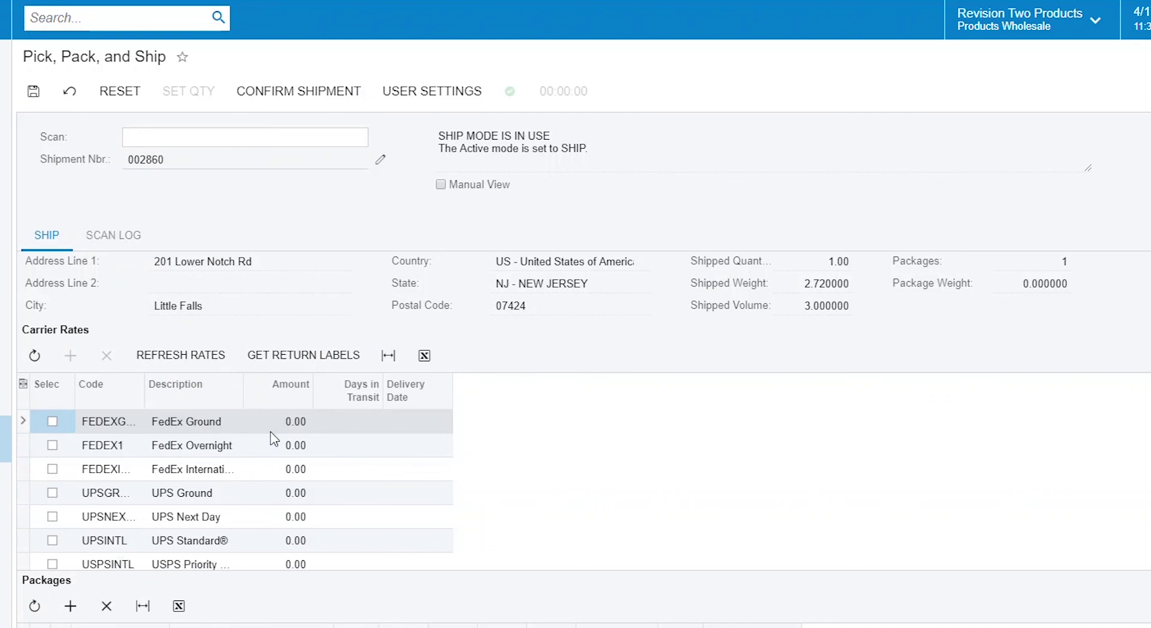
pyautogui.scroll(-3, 296, 471)
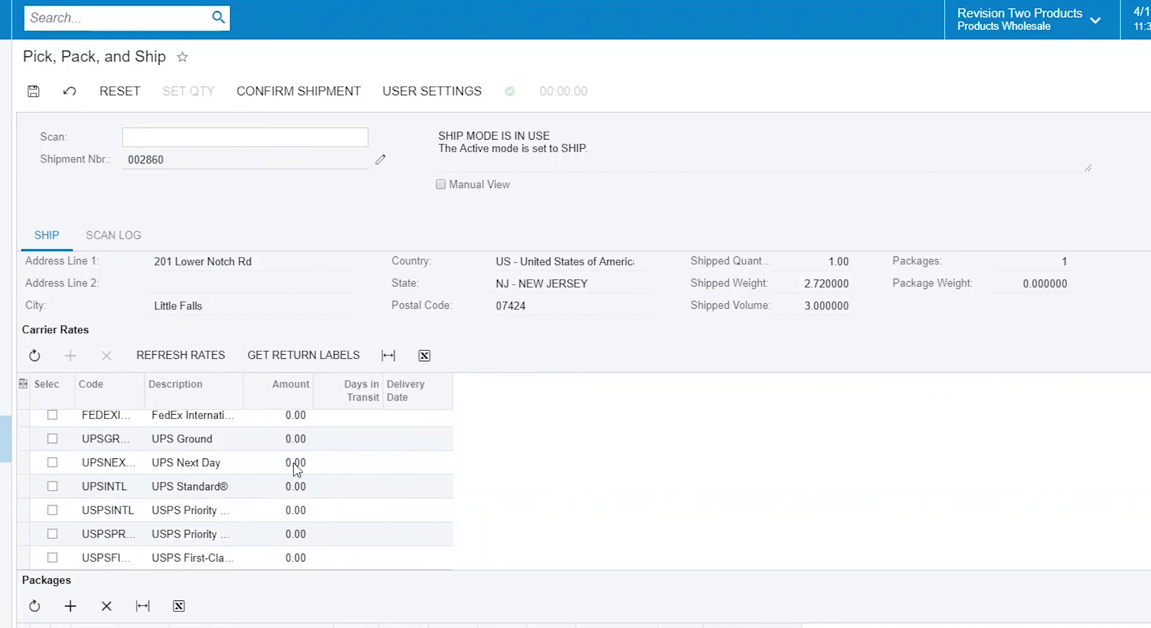
pyautogui.scroll(3, 294, 466)
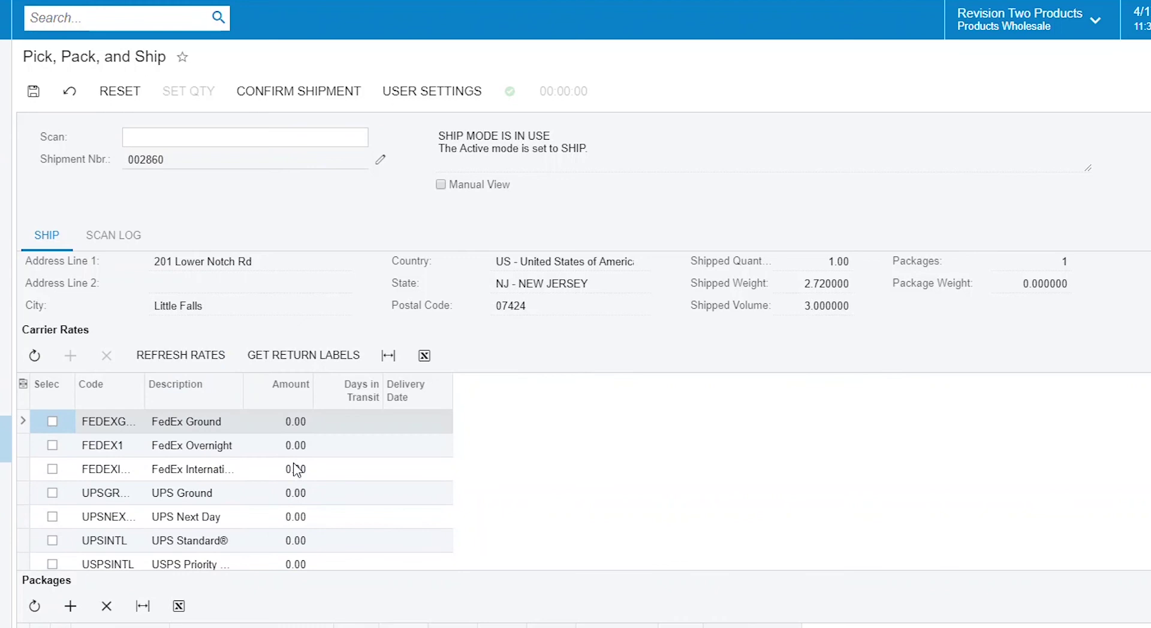
pyautogui.scroll(-1, 298, 546)
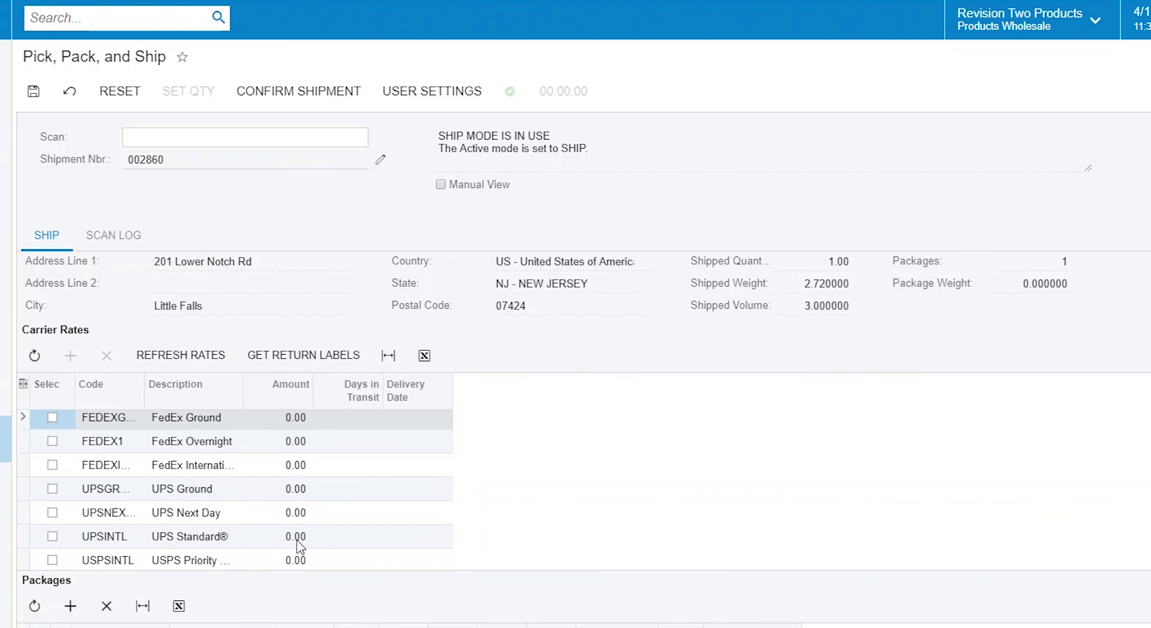
pyautogui.scroll(-2, 296, 541)
pyautogui.scroll(-1, 297, 542)
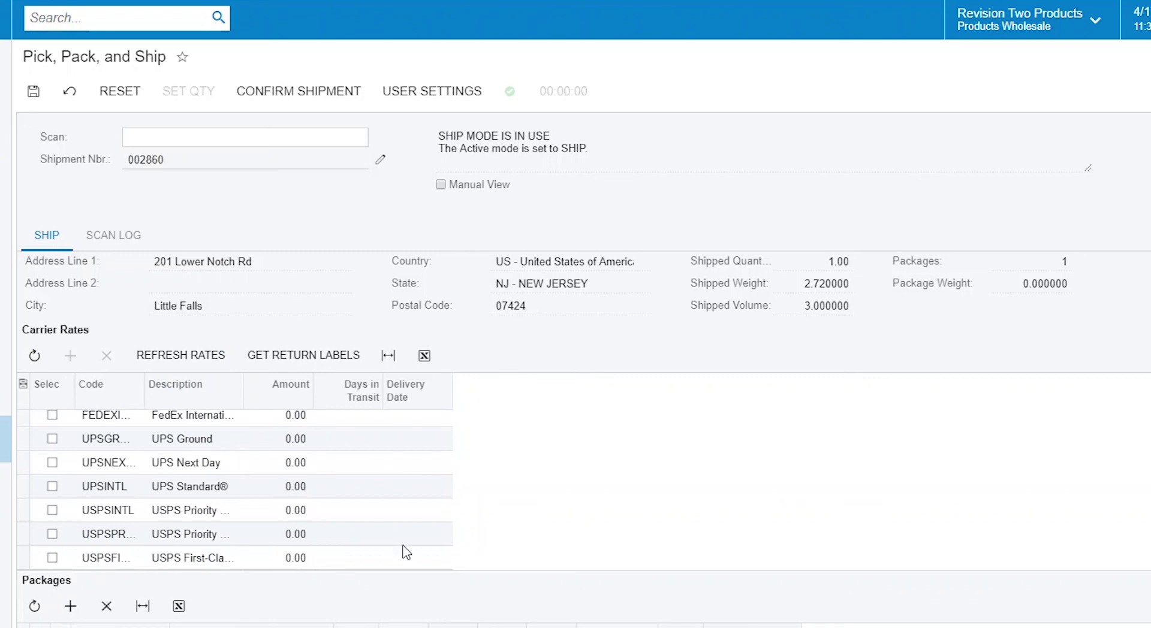
# Run Confirm Shipment on shipment 002860, retrying once after the first attempt
pyautogui.click(331, 96)
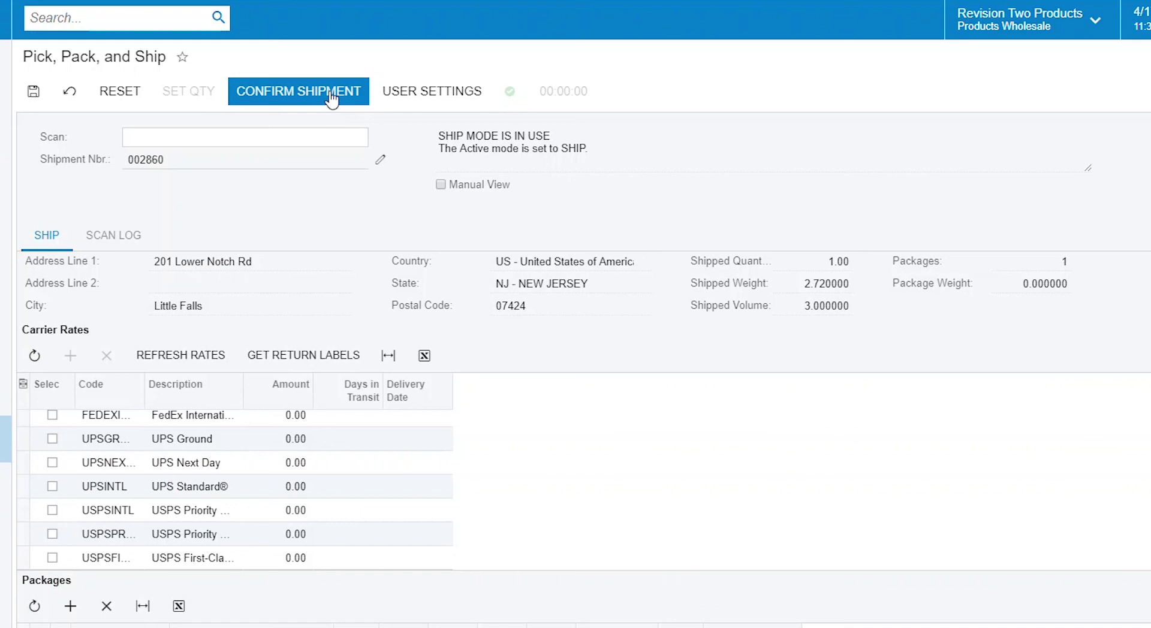
pyautogui.click(331, 96)
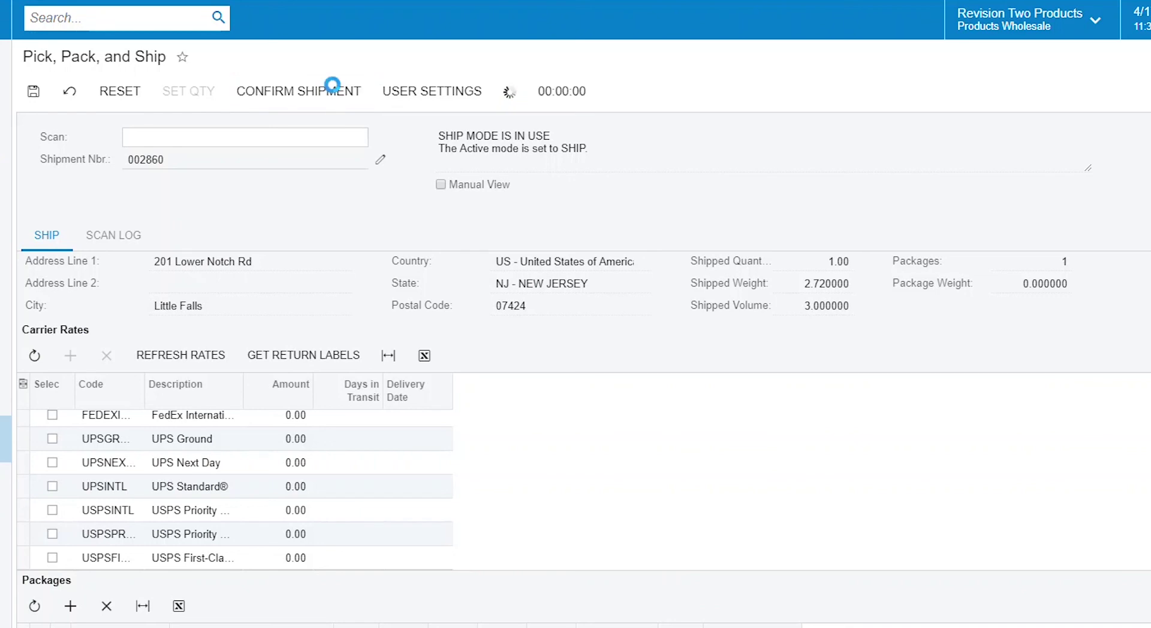